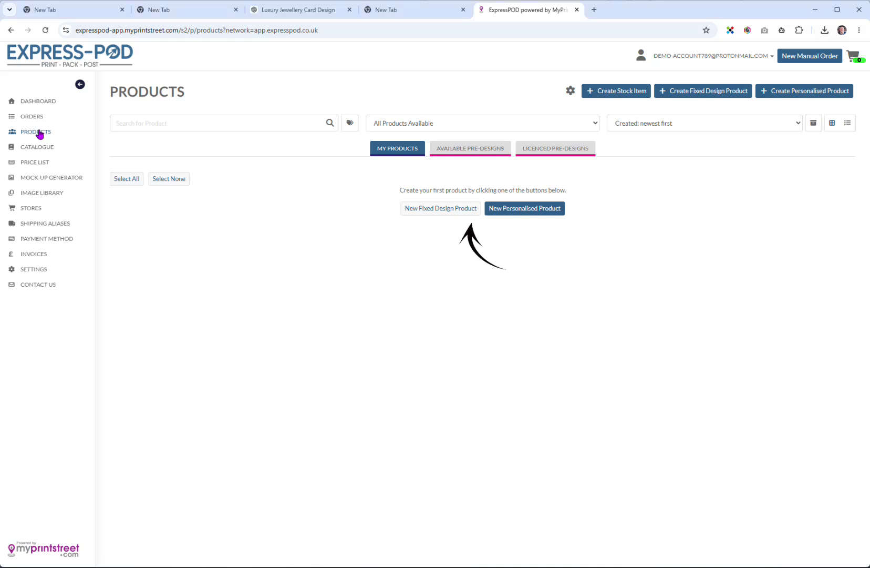
- Start a personalised product from Women's Necklaces using the Eternal Heart Necklace With Box, and add an image area to its design
{"action": "left_click", "coordinate": [40, 135]}
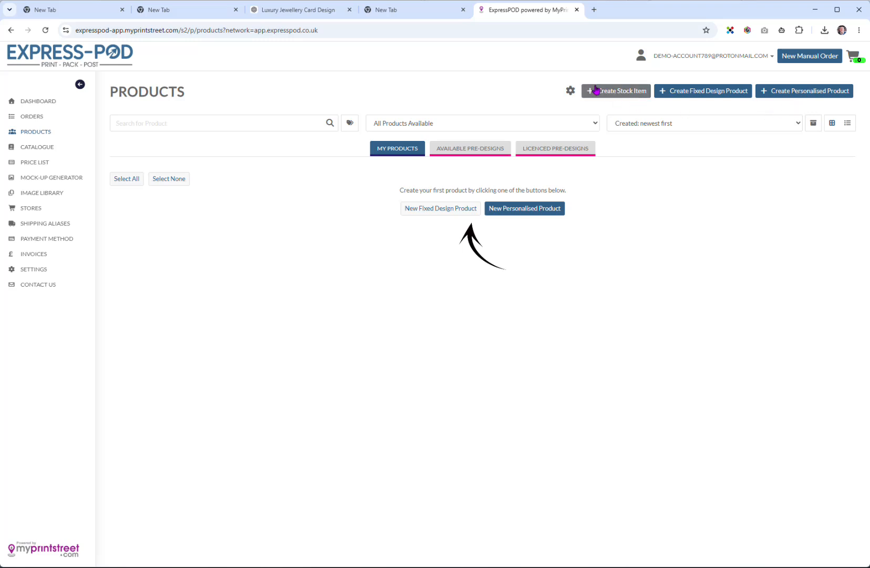
{"action": "left_click", "coordinate": [790, 93]}
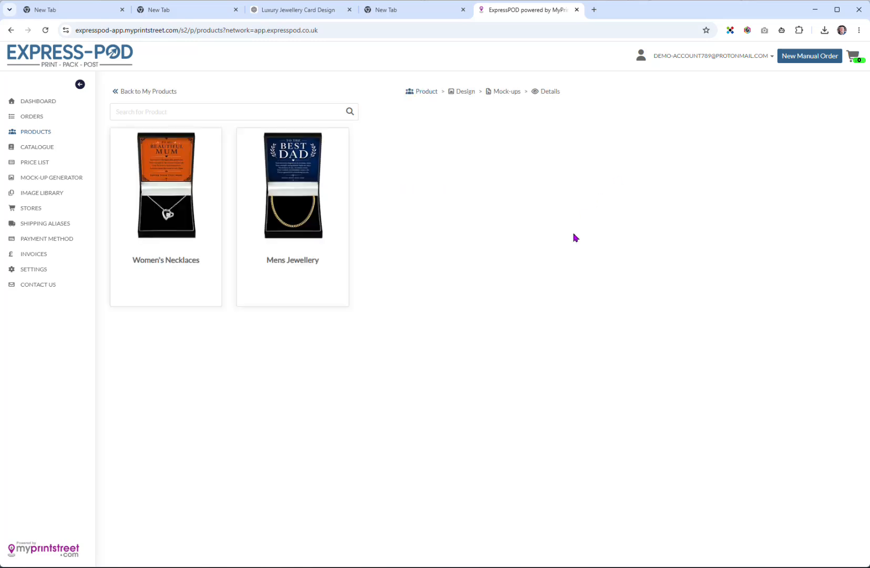
{"action": "left_click", "coordinate": [152, 188]}
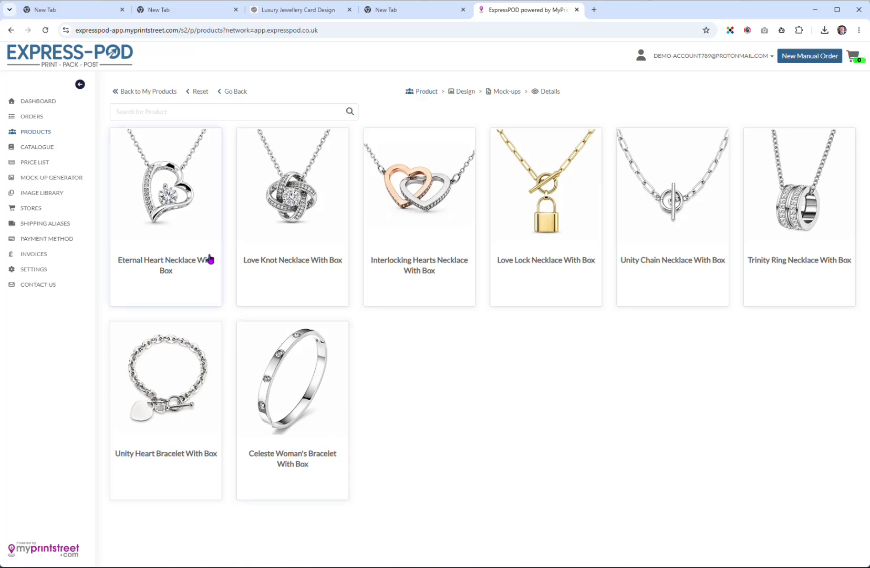
{"action": "left_click", "coordinate": [178, 210]}
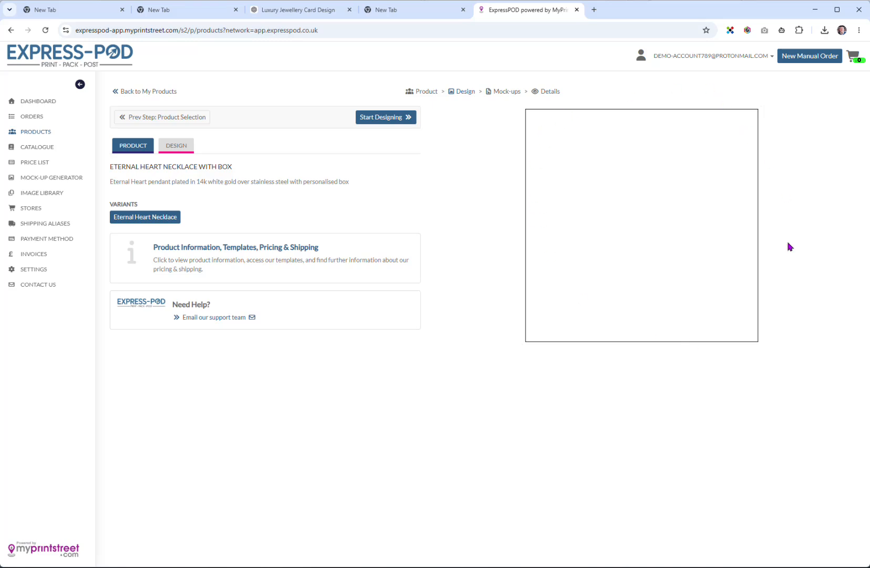
{"action": "left_click", "coordinate": [398, 119]}
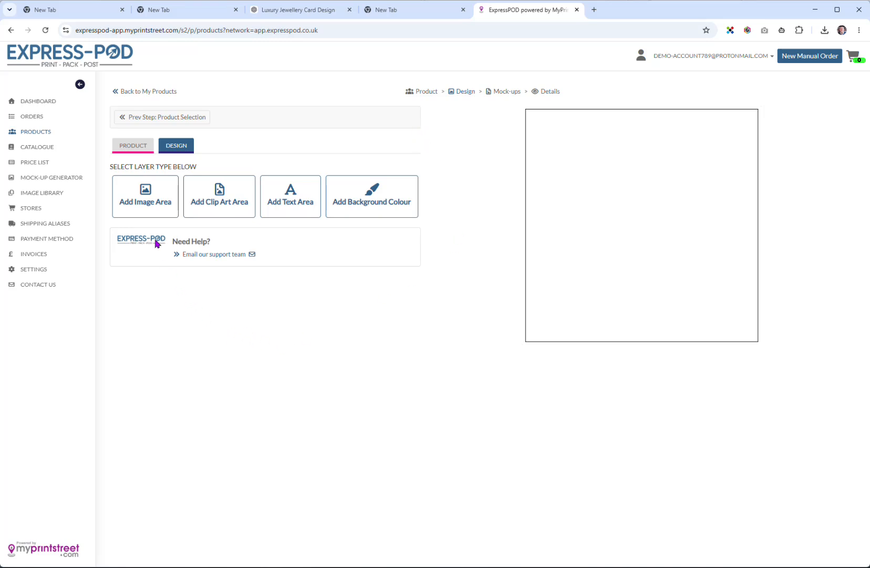
{"action": "left_click", "coordinate": [147, 207]}
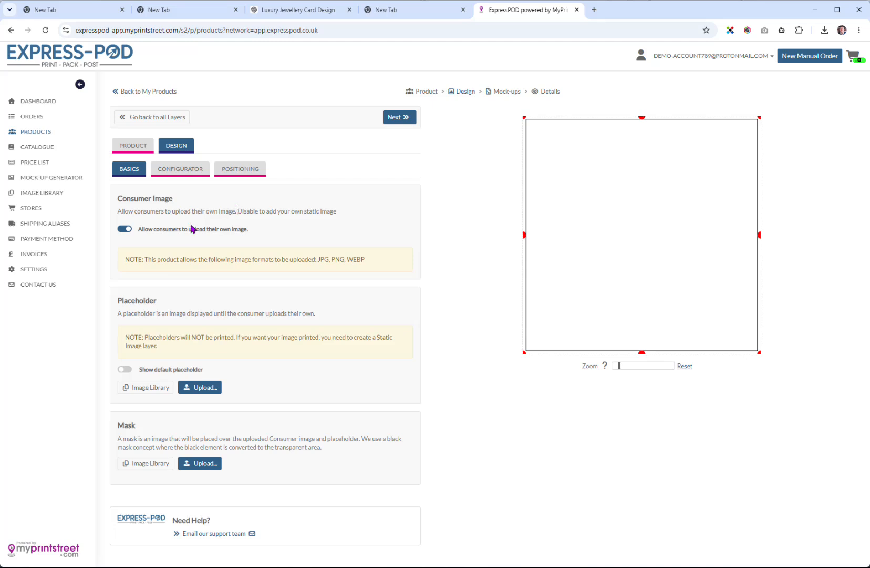
- Turn off consumer image uploads for the image layer and look through the saved images in the image library
{"action": "left_click", "coordinate": [124, 233]}
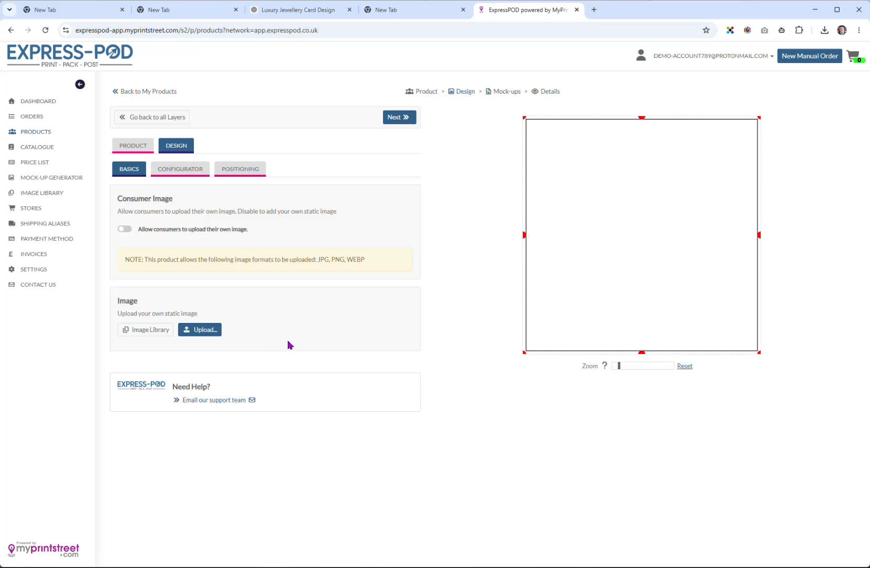
{"action": "left_click", "coordinate": [147, 335]}
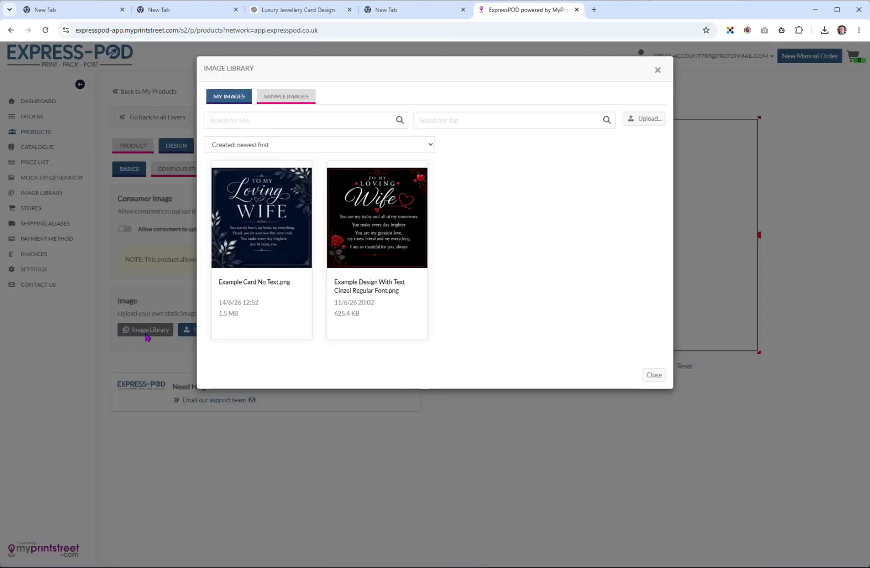
{"action": "left_click", "coordinate": [654, 375]}
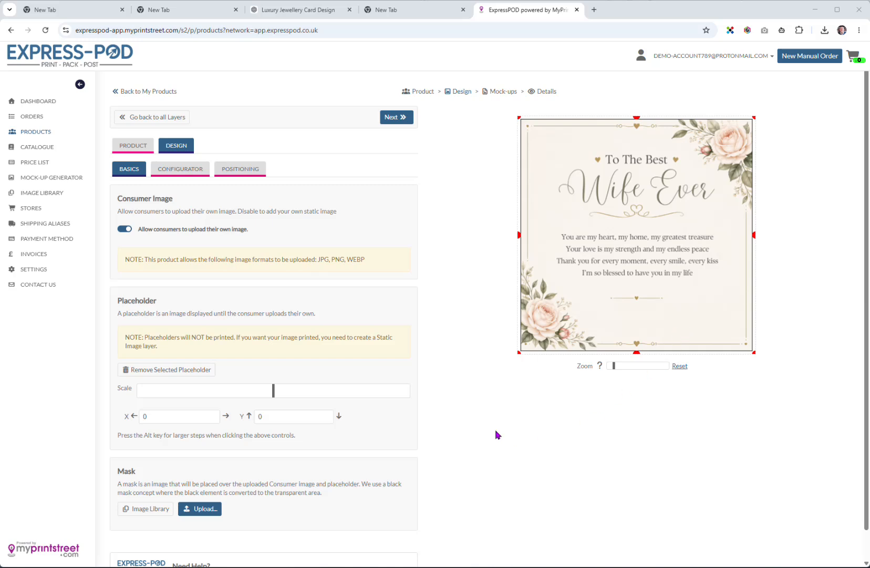
- Finish the image layer that has the "To The Best Wife Ever" card as placeholder, and lock the layer
{"action": "scroll", "coordinate": [373, 410], "scroll_direction": "down", "scroll_amount": 1}
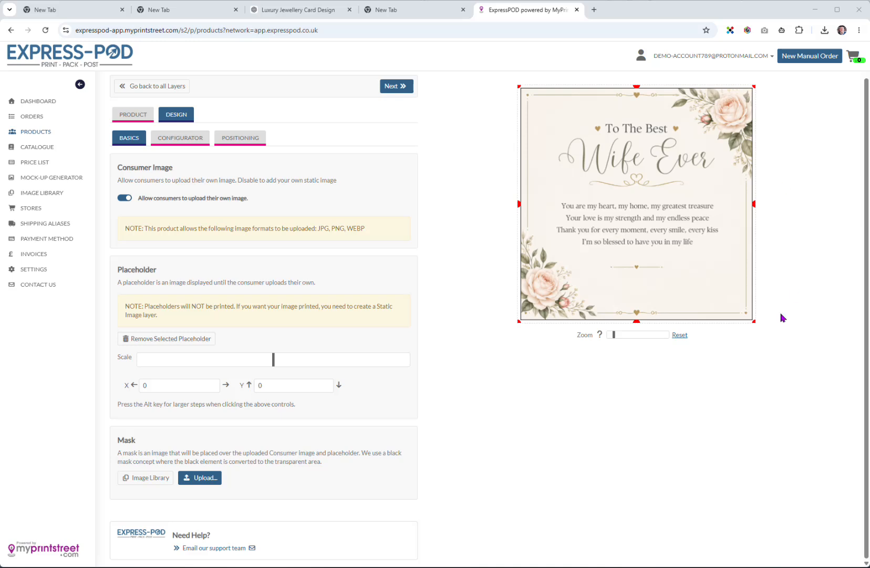
{"action": "left_click", "coordinate": [403, 91]}
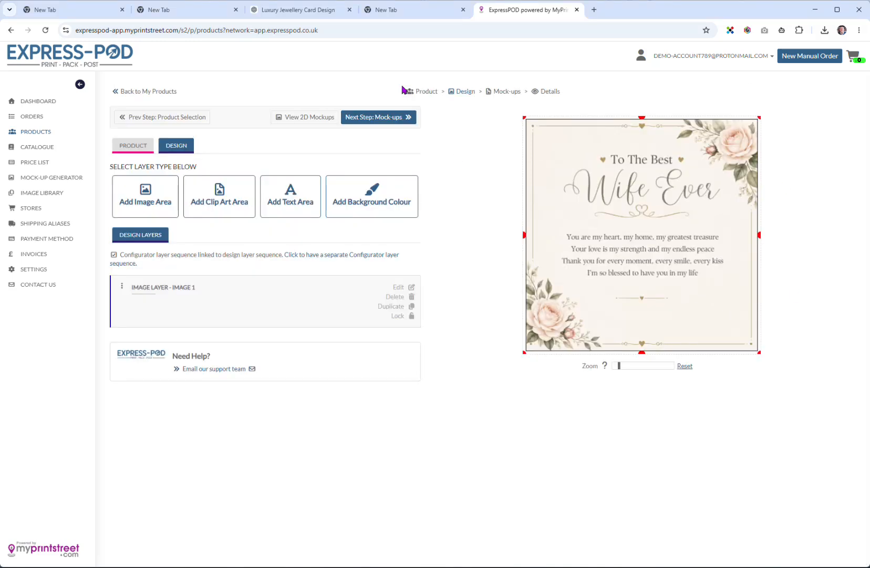
{"action": "left_click", "coordinate": [411, 318]}
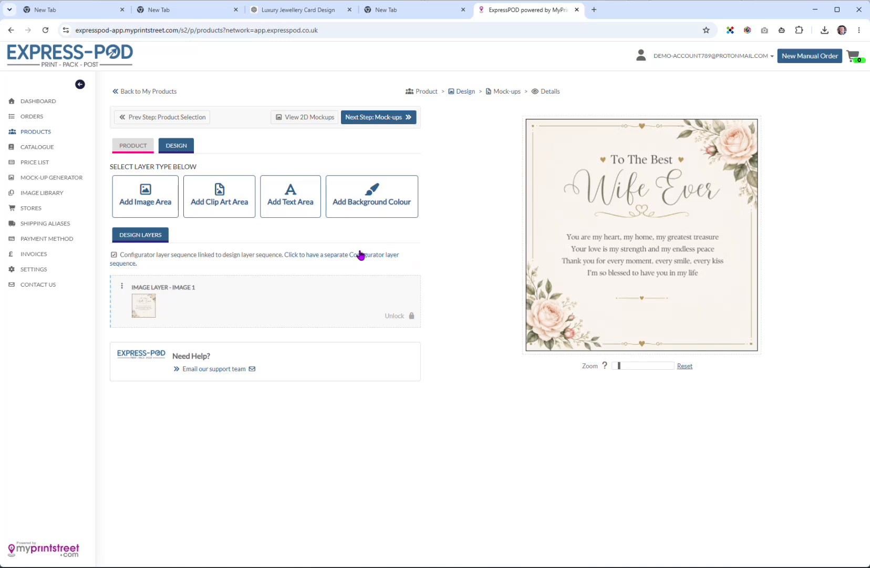
- Add a text area with placeholder "Enter Your Text Here" and shrink its box to about 325 by 37 below the verse
{"action": "left_click", "coordinate": [295, 205]}
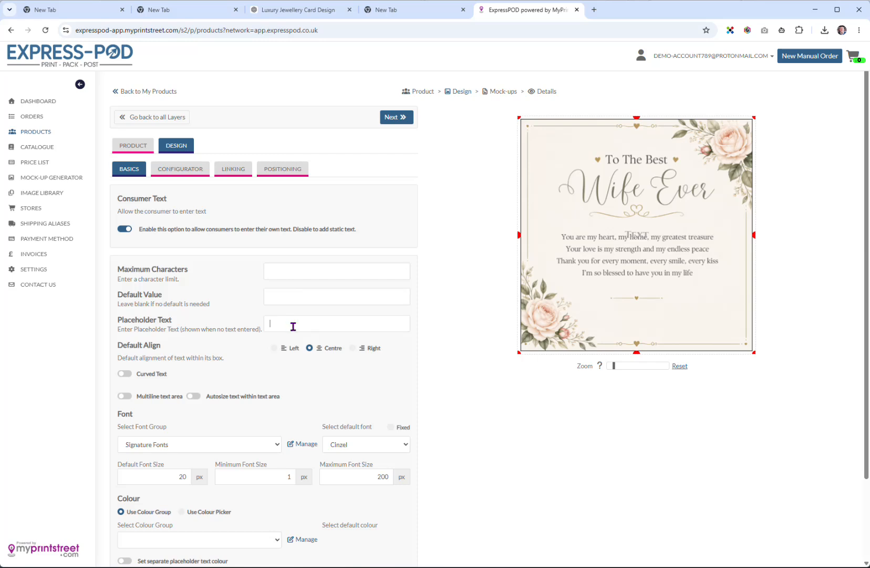
{"action": "type", "text": "Enter Your Text Here"}
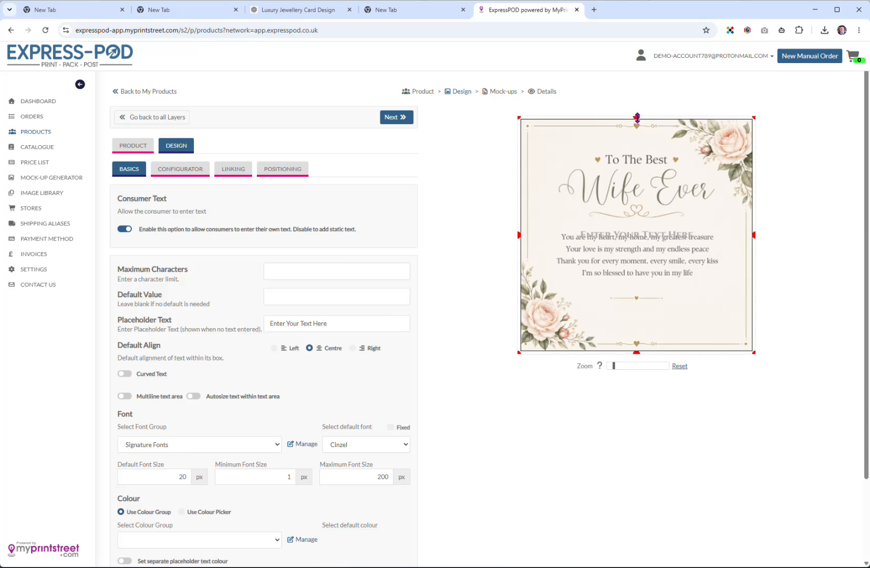
{"action": "left_click_drag", "start_coordinate": [637, 117], "coordinate": [636, 280]}
{"action": "left_click_drag", "start_coordinate": [637, 353], "coordinate": [647, 312]}
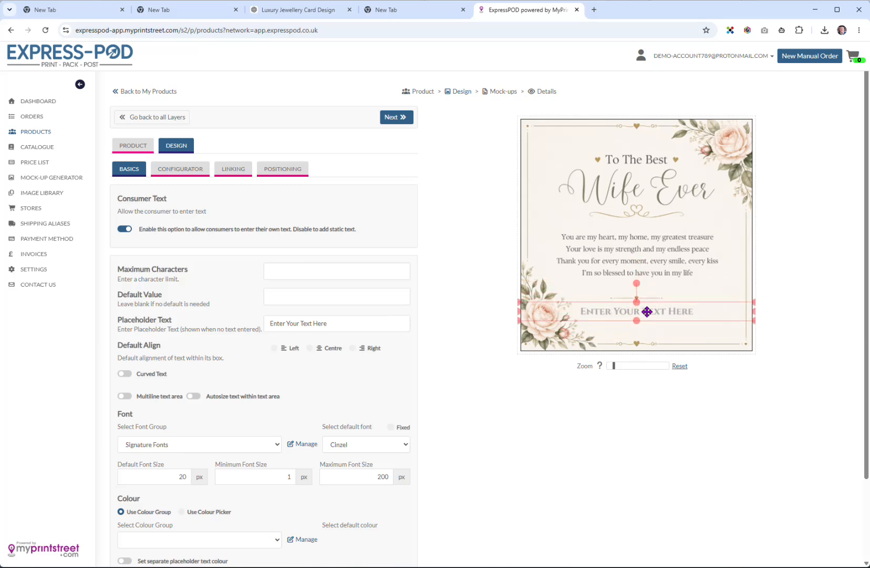
{"action": "left_click_drag", "start_coordinate": [753, 311], "coordinate": [668, 321]}
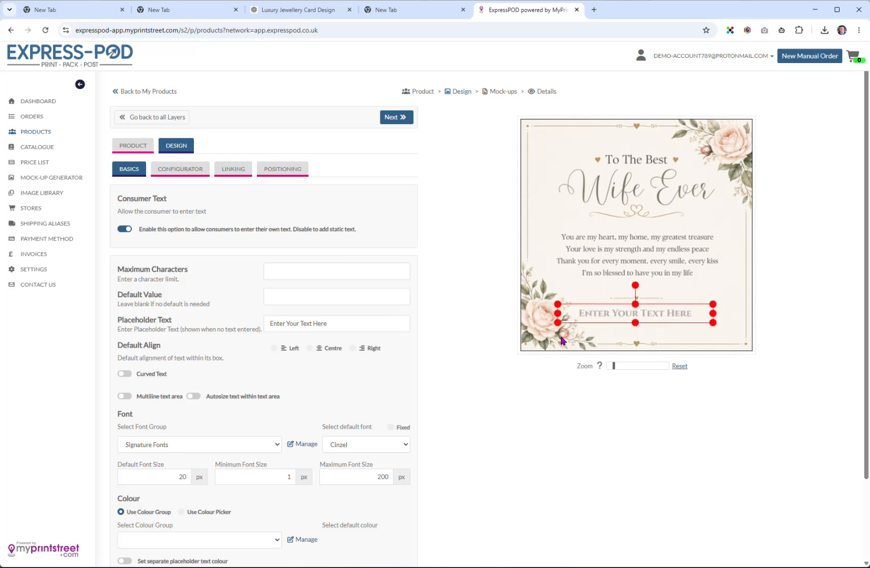
- Limit the text area to a maximum of 24 characters and nudge its box towards the card's centre
{"action": "left_click", "coordinate": [298, 267]}
{"action": "type", "text": "24"}
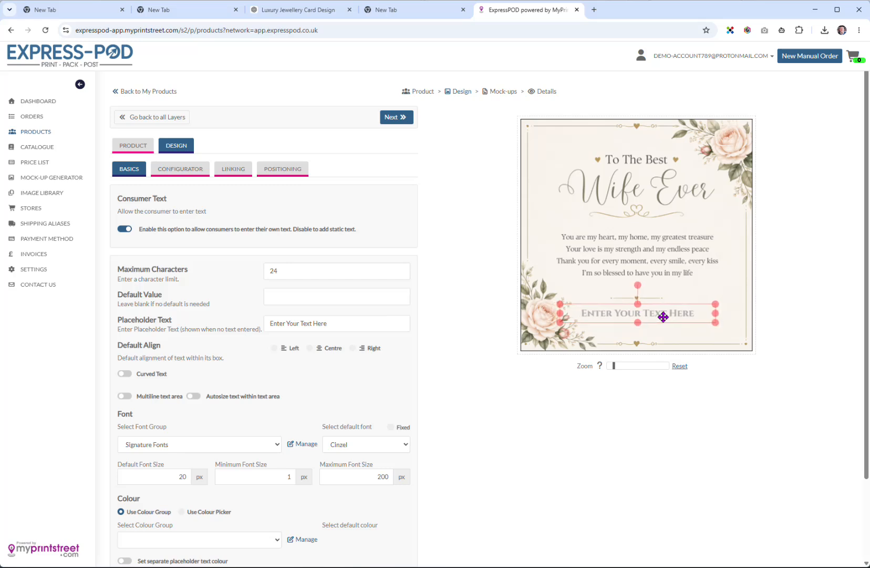
{"action": "left_click_drag", "start_coordinate": [664, 316], "coordinate": [661, 317]}
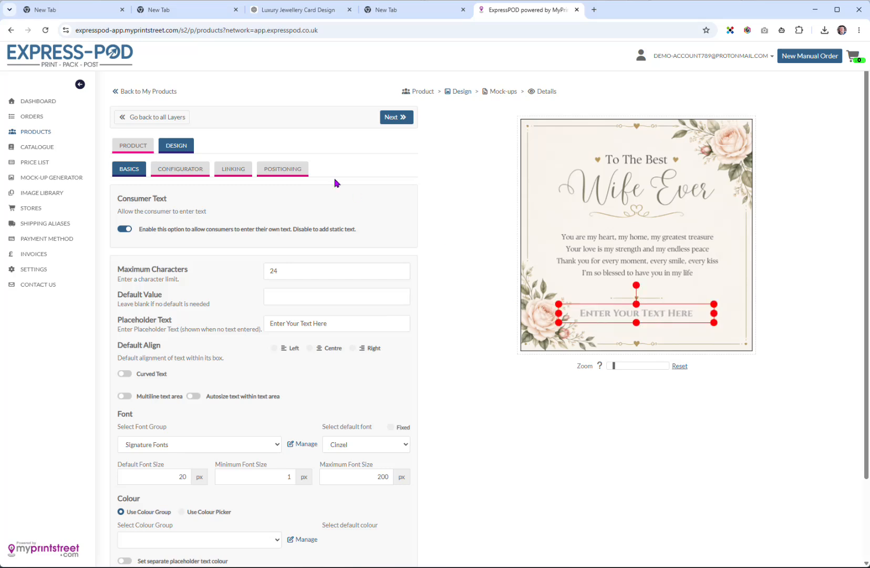
- Centre the text box horizontally on the card and reduce its height to 32
{"action": "left_click", "coordinate": [283, 171]}
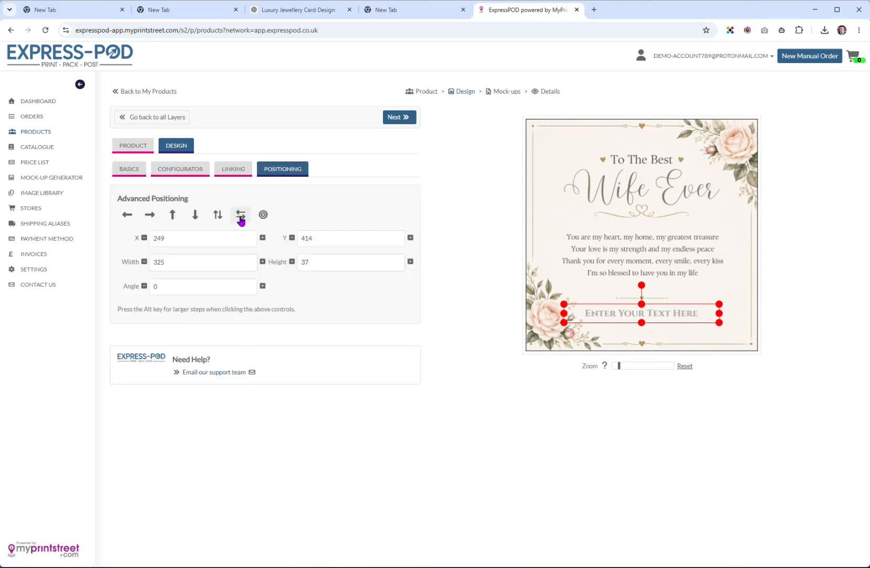
{"action": "left_click", "coordinate": [242, 219]}
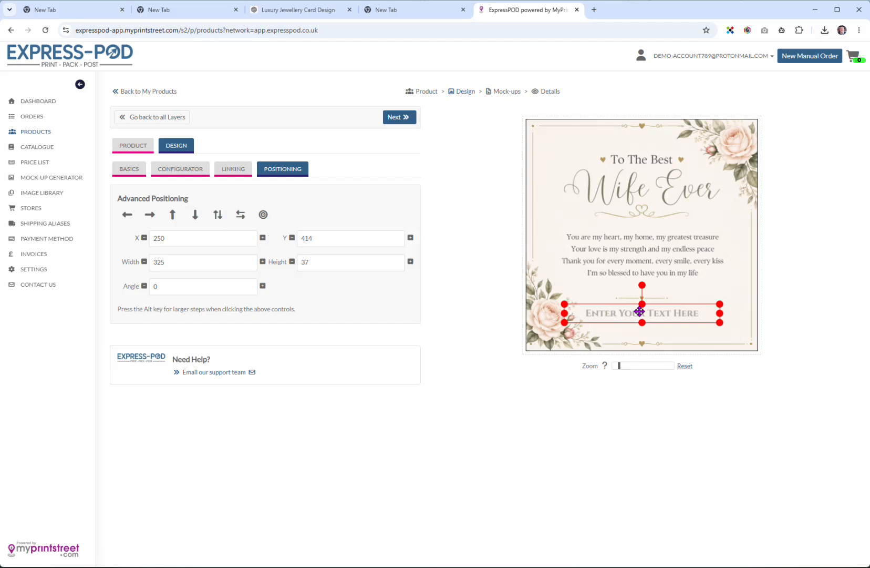
{"action": "left_click", "coordinate": [292, 262]}
{"action": "left_click", "coordinate": [293, 262]}
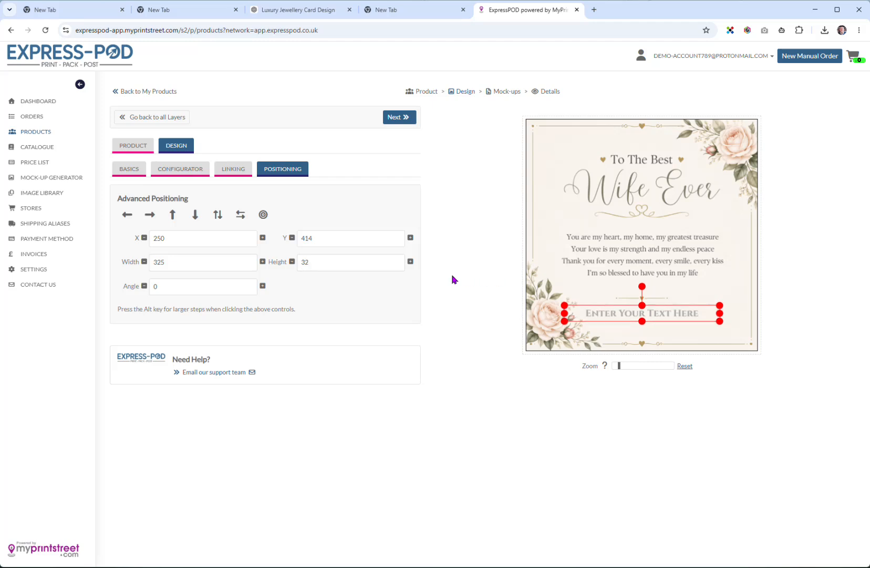
- Set the text box's height to 33 and lower it to Y position 420
{"action": "left_click", "coordinate": [410, 238]}
{"action": "left_click", "coordinate": [410, 238]}
{"action": "left_click", "coordinate": [411, 238]}
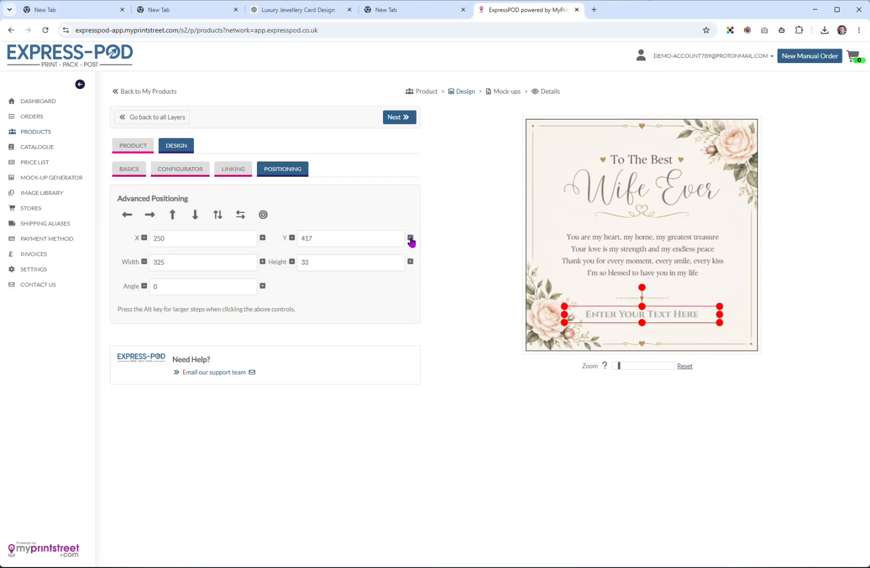
{"action": "left_click", "coordinate": [411, 238]}
{"action": "left_click", "coordinate": [411, 238]}
{"action": "left_click", "coordinate": [411, 238]}
{"action": "left_click", "coordinate": [292, 237]}
{"action": "left_click", "coordinate": [292, 238]}
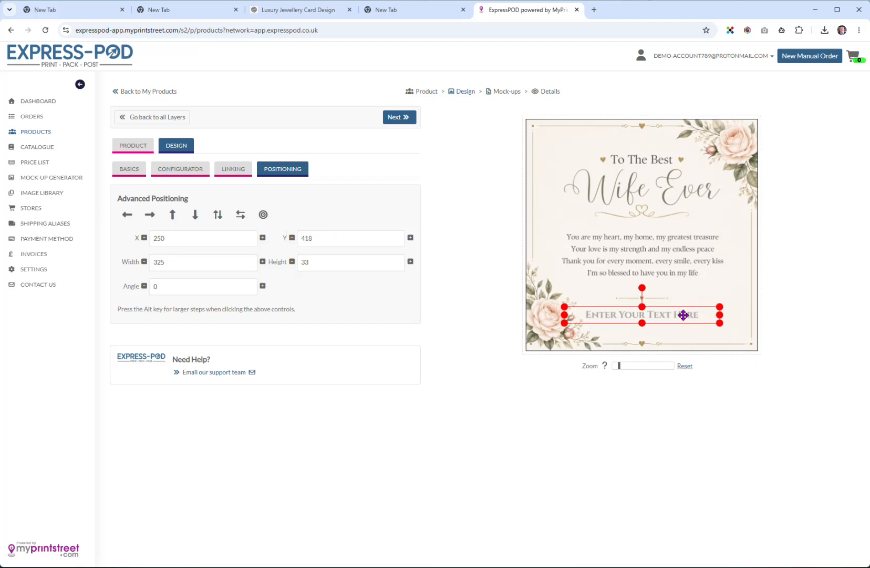
{"action": "left_click_drag", "start_coordinate": [684, 315], "coordinate": [684, 316]}
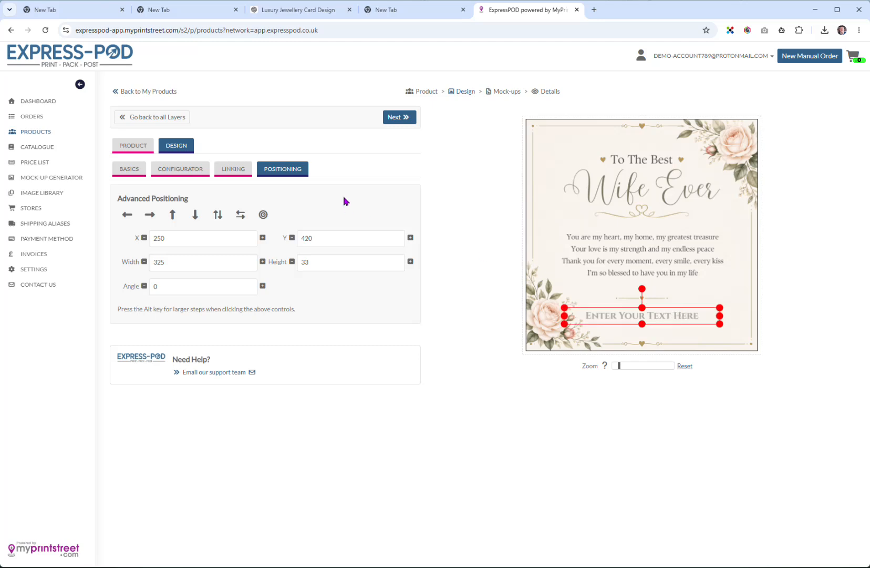
- Review the font groups, the available font groups and the uploaded custom fonts for the text area
{"action": "left_click", "coordinate": [131, 168]}
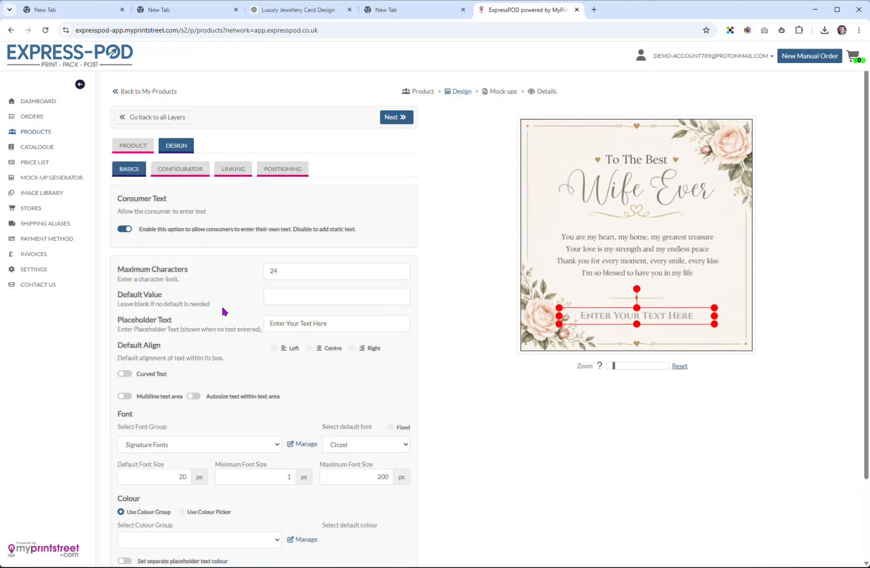
{"action": "scroll", "coordinate": [226, 310], "scroll_direction": "down", "scroll_amount": 2}
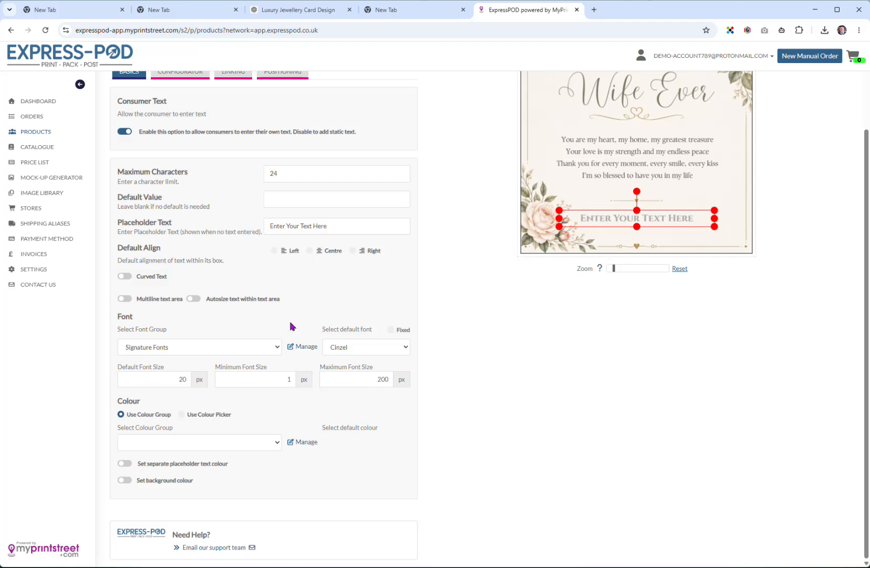
{"action": "left_click", "coordinate": [305, 348]}
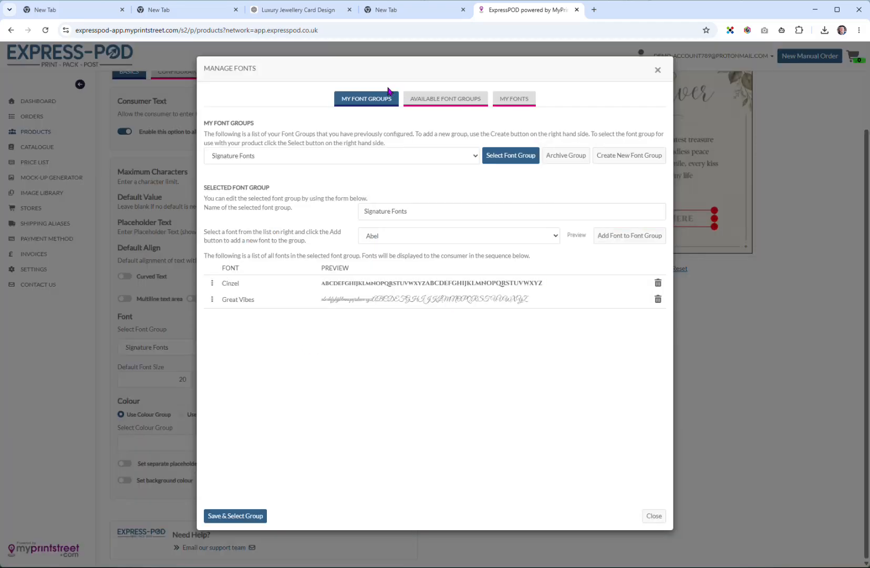
{"action": "left_click", "coordinate": [436, 103]}
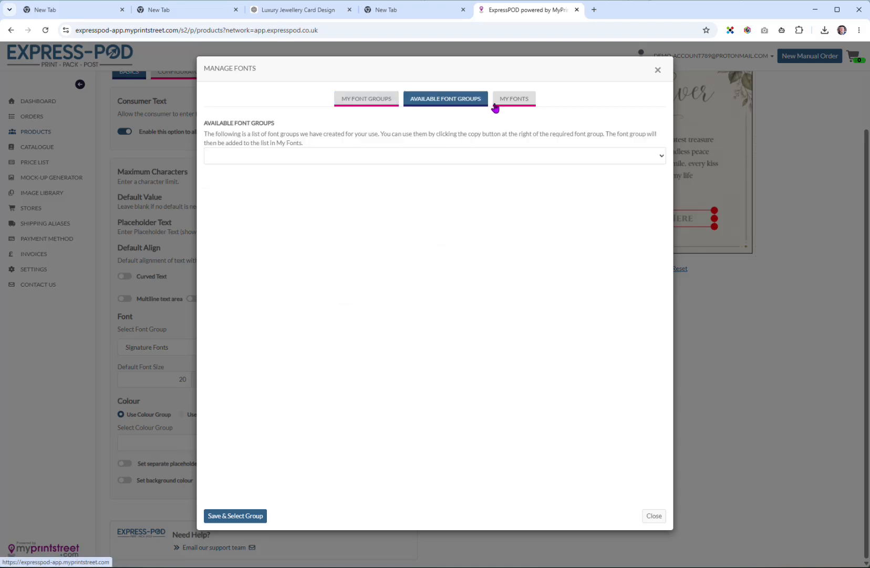
{"action": "left_click", "coordinate": [518, 101]}
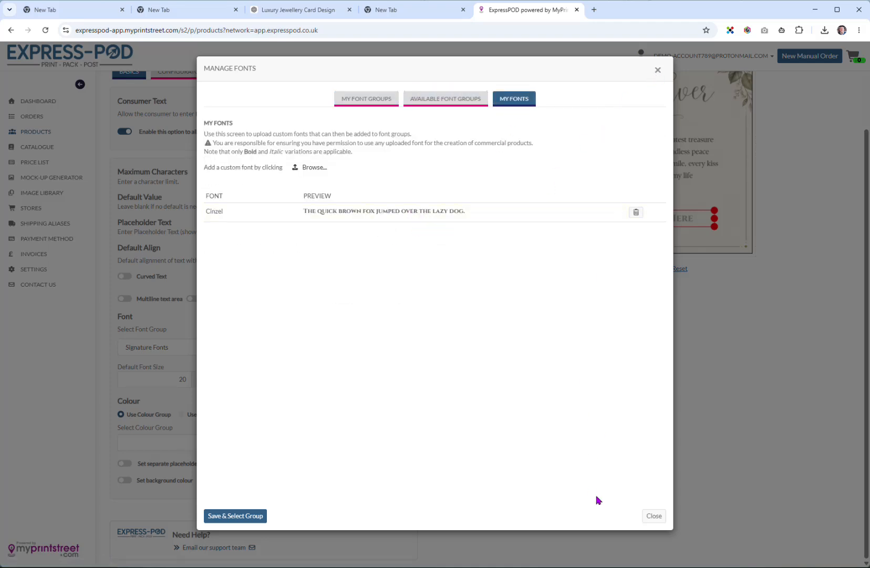
{"action": "left_click", "coordinate": [654, 516]}
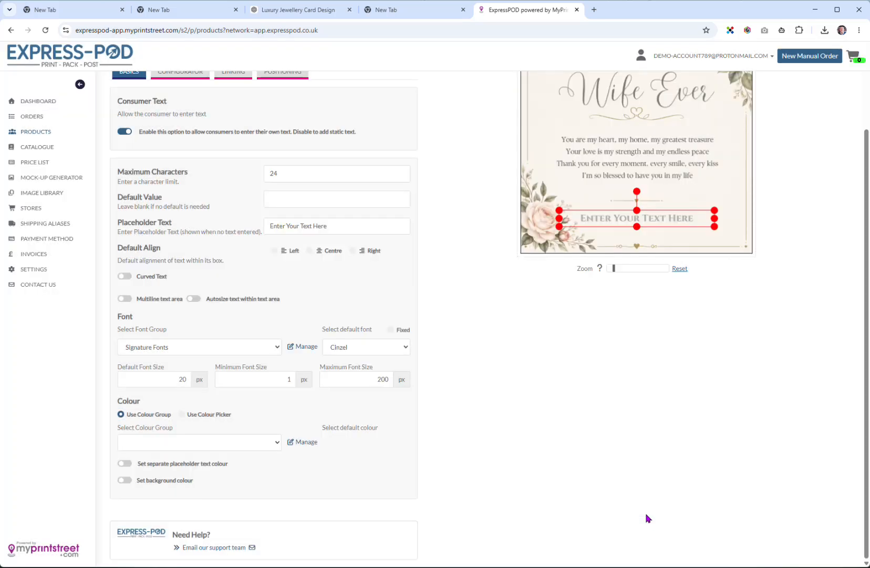
- Choose the Signature Fonts group with Cinzel as the text area's default font, and make the font fixed
{"action": "left_click", "coordinate": [256, 352]}
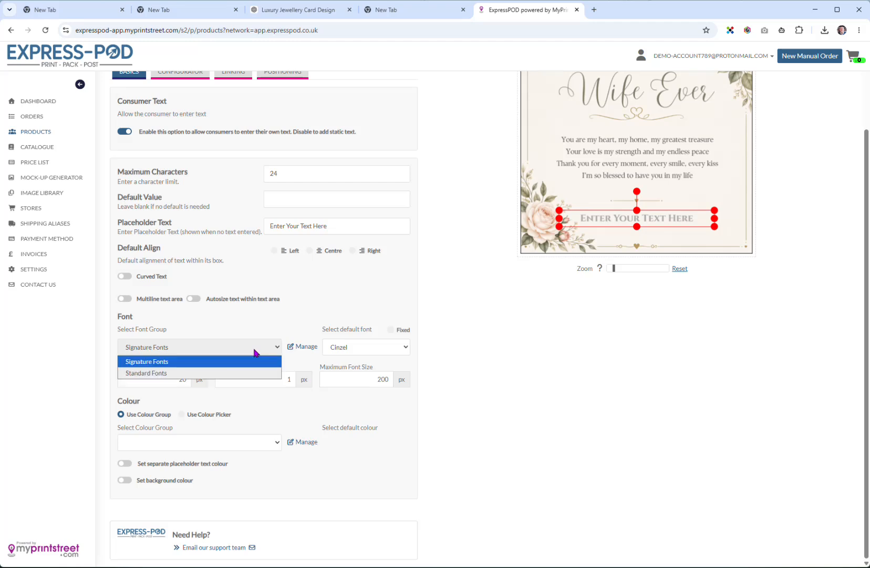
{"action": "left_click", "coordinate": [206, 366]}
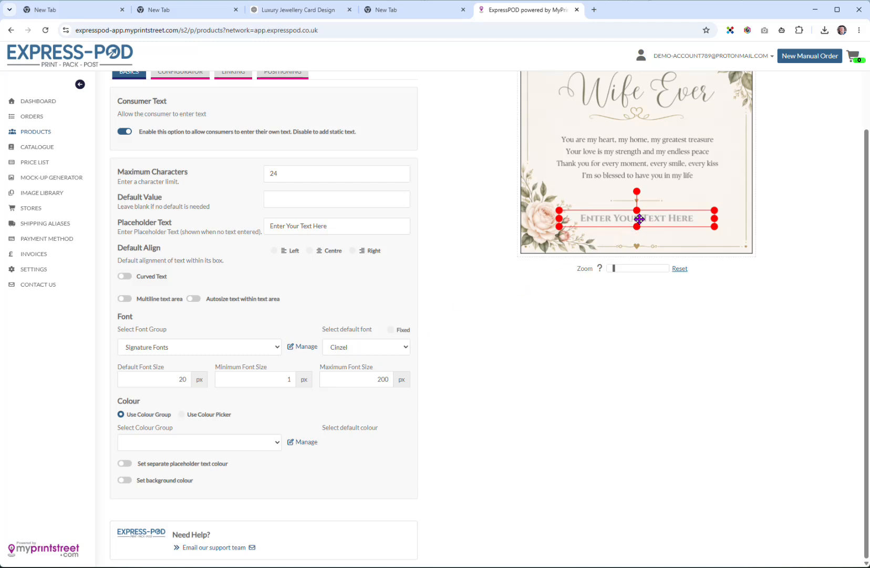
{"action": "left_click", "coordinate": [371, 349]}
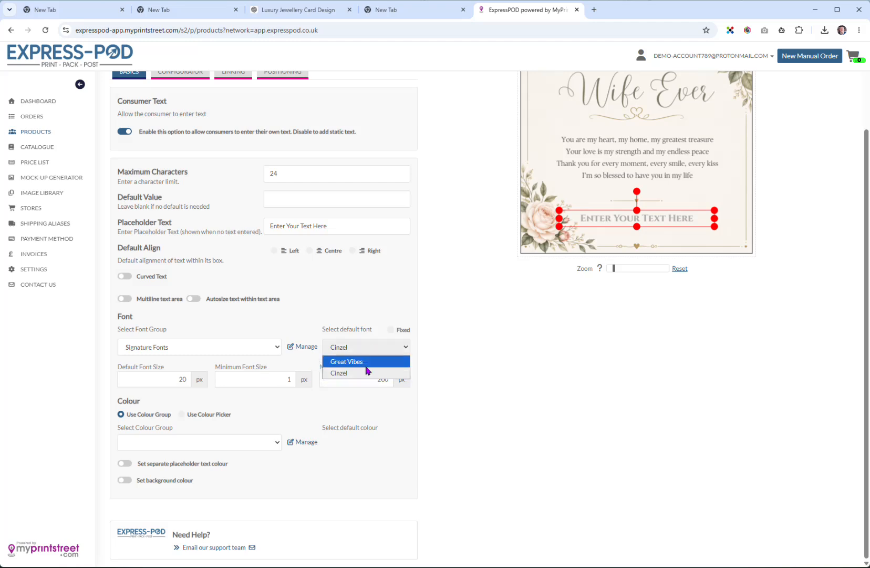
{"action": "left_click", "coordinate": [367, 373]}
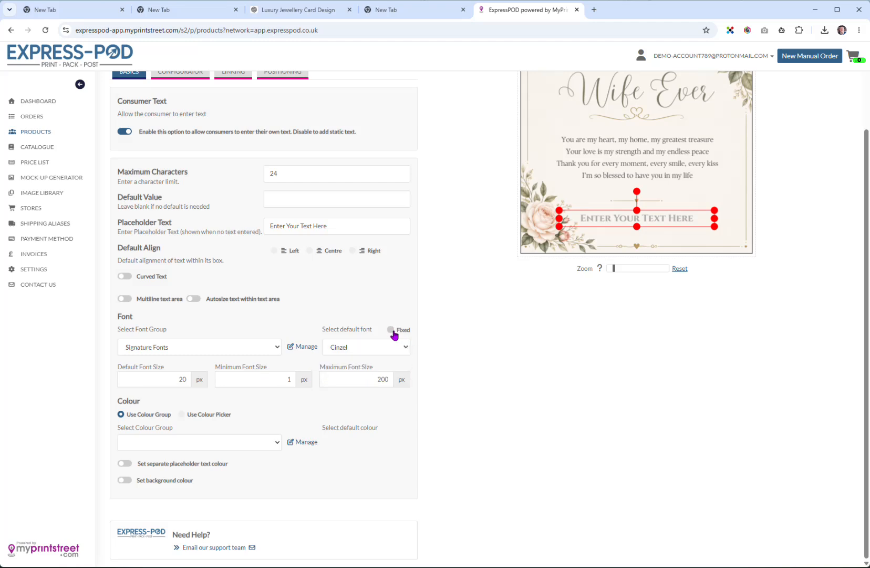
{"action": "left_click", "coordinate": [391, 330]}
- Use the colour picker to set the text area's default colour to #7b7d65 and make the colour fixed
{"action": "left_click_drag", "start_coordinate": [171, 377], "coordinate": [193, 388]}
{"action": "left_click", "coordinate": [181, 417]}
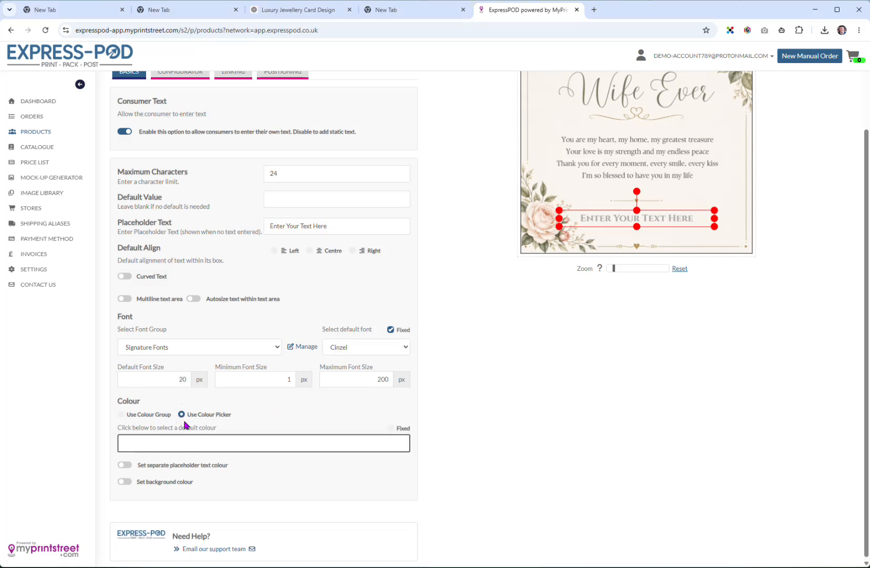
{"action": "left_click", "coordinate": [160, 442]}
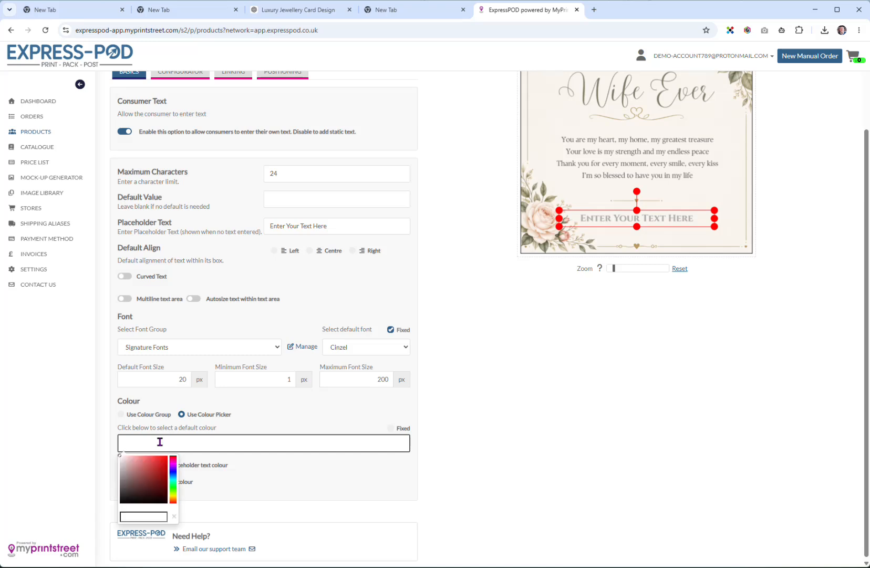
{"action": "type", "text": "#"}
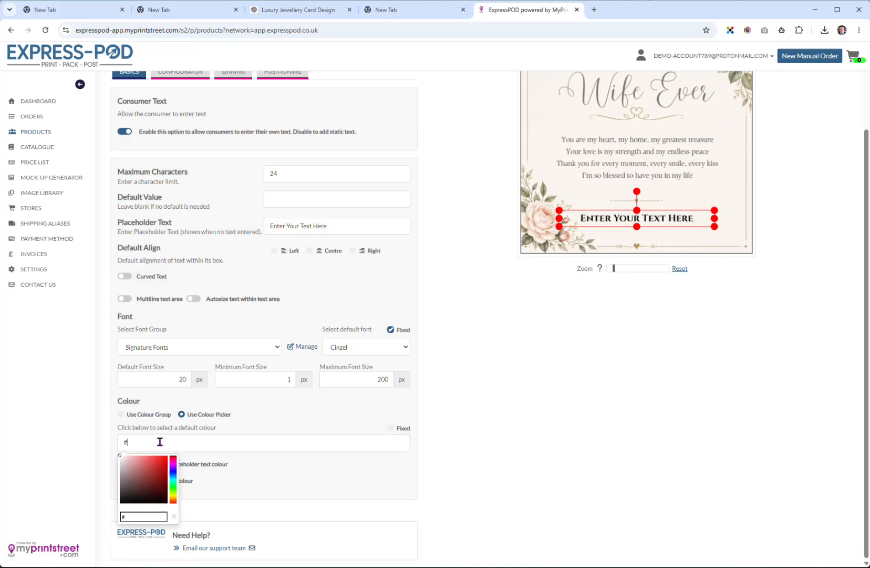
{"action": "type", "text": "7b7d65"}
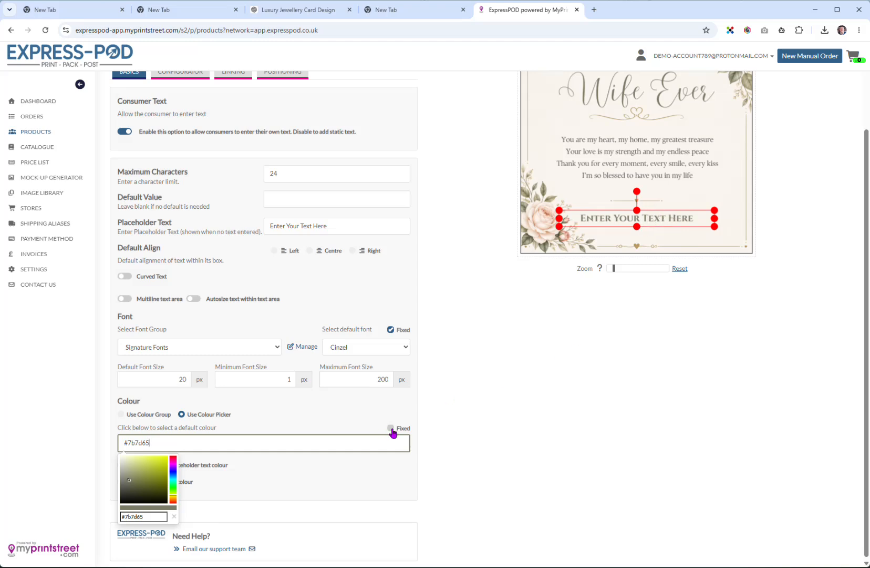
{"action": "left_click", "coordinate": [390, 429]}
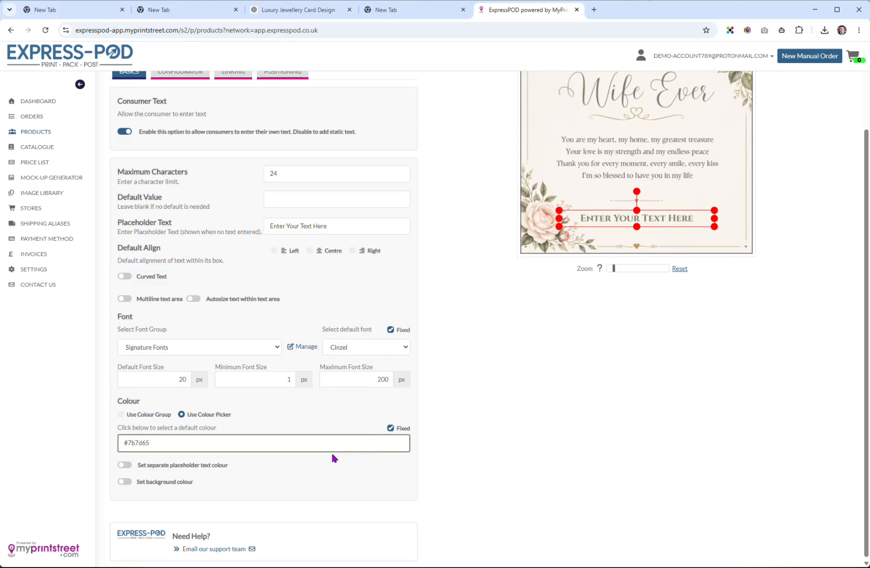
- Open the configurator options of the text layer
{"action": "scroll", "coordinate": [330, 459], "scroll_direction": "up", "scroll_amount": 1}
{"action": "scroll", "coordinate": [325, 461], "scroll_direction": "up", "scroll_amount": 1}
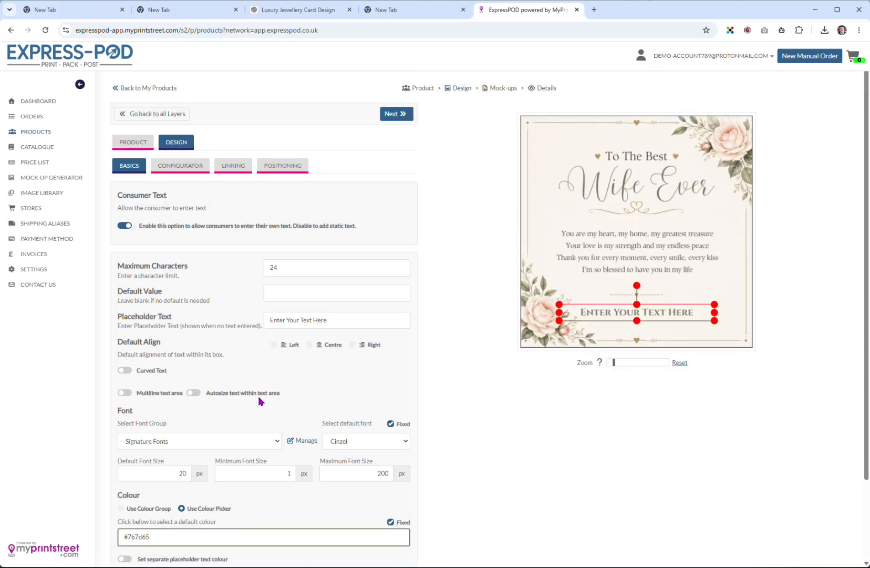
{"action": "left_click", "coordinate": [182, 169]}
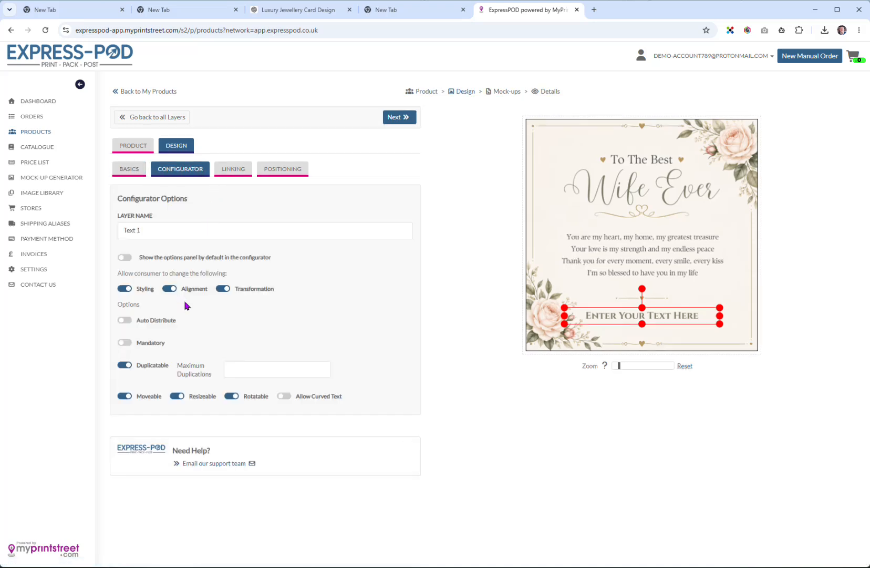
{"action": "left_click", "coordinate": [126, 291]}
{"action": "left_click", "coordinate": [122, 295]}
{"action": "left_click", "coordinate": [126, 399]}
{"action": "left_click", "coordinate": [126, 398]}
{"action": "left_click", "coordinate": [179, 398]}
{"action": "left_click", "coordinate": [181, 399]}
{"action": "left_click", "coordinate": [237, 399]}
{"action": "left_click", "coordinate": [236, 397]}
- Prevent consumers from changing the text layer's styling, alignment and transformation
{"action": "left_click", "coordinate": [128, 290]}
{"action": "left_click", "coordinate": [170, 289]}
{"action": "left_click", "coordinate": [224, 290]}
- Switch off the Moveable, Duplicatable, Resizeable and Rotatable options for the text layer
{"action": "left_click", "coordinate": [125, 428]}
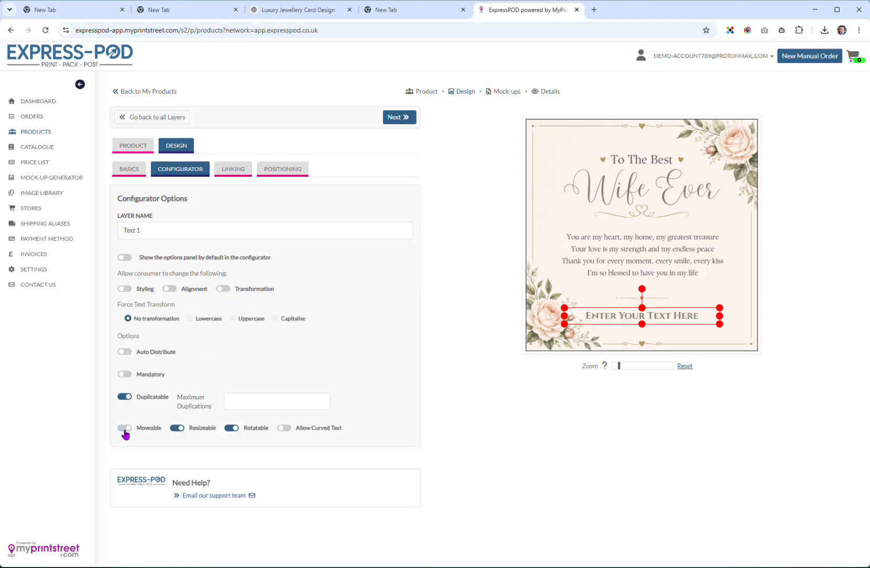
{"action": "left_click", "coordinate": [126, 395]}
{"action": "left_click", "coordinate": [175, 420]}
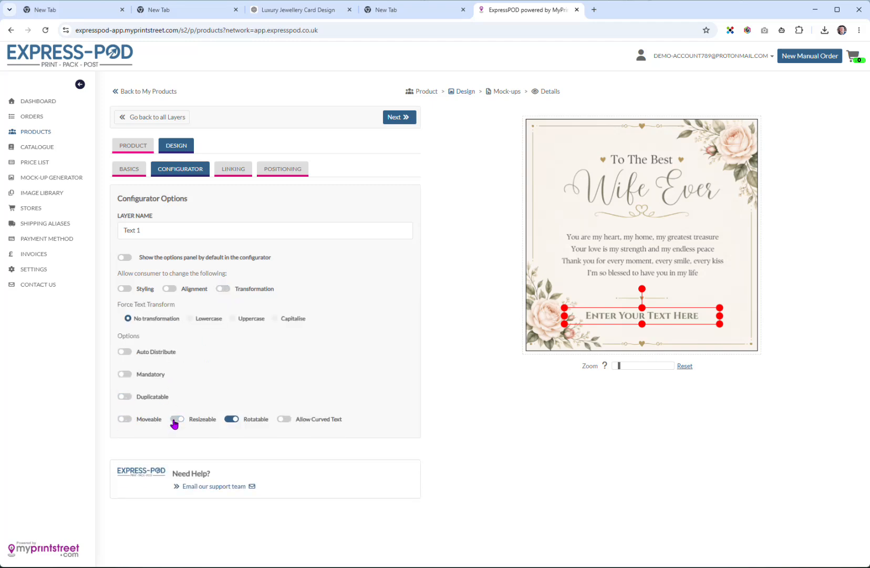
{"action": "left_click", "coordinate": [235, 420]}
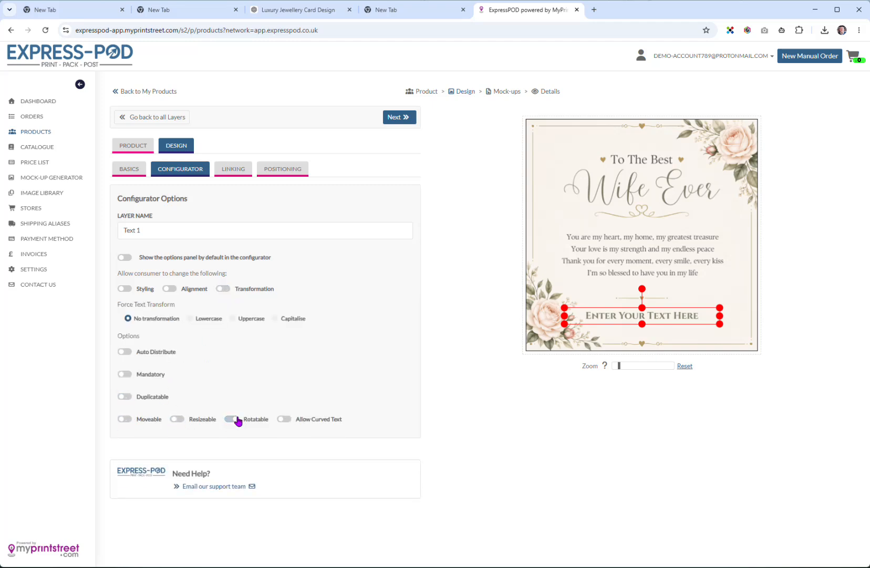
- Make the text layer mandatory, rename it Enter Your Text, and return to the design layers
{"action": "left_click", "coordinate": [126, 374]}
{"action": "left_click_drag", "start_coordinate": [160, 230], "coordinate": [105, 232]}
{"action": "type", "text": "Enter Your T"}
{"action": "left_click", "coordinate": [411, 117]}
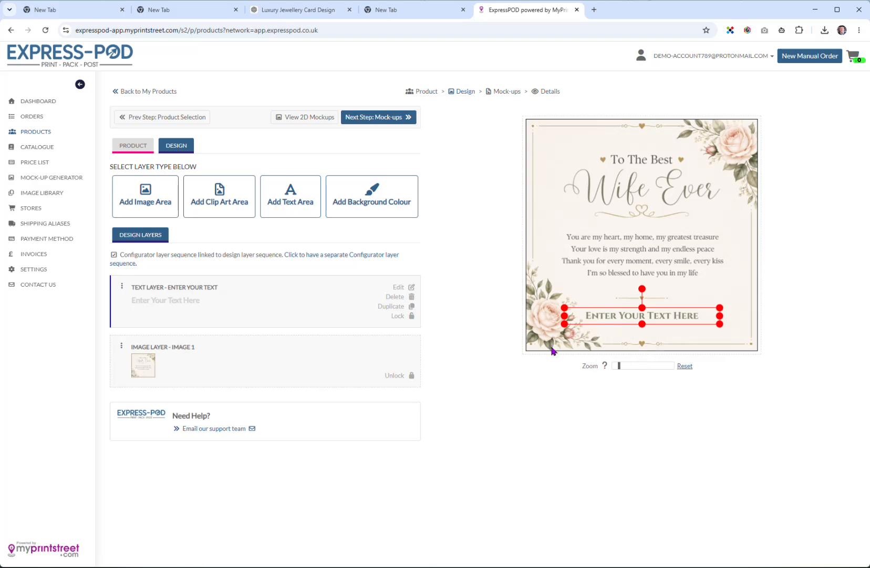
- Continue to the mock-ups step and deselect the last eleven mock-ups, keeping the first fifteen selected
{"action": "left_click", "coordinate": [406, 122]}
{"action": "left_click", "coordinate": [501, 162]}
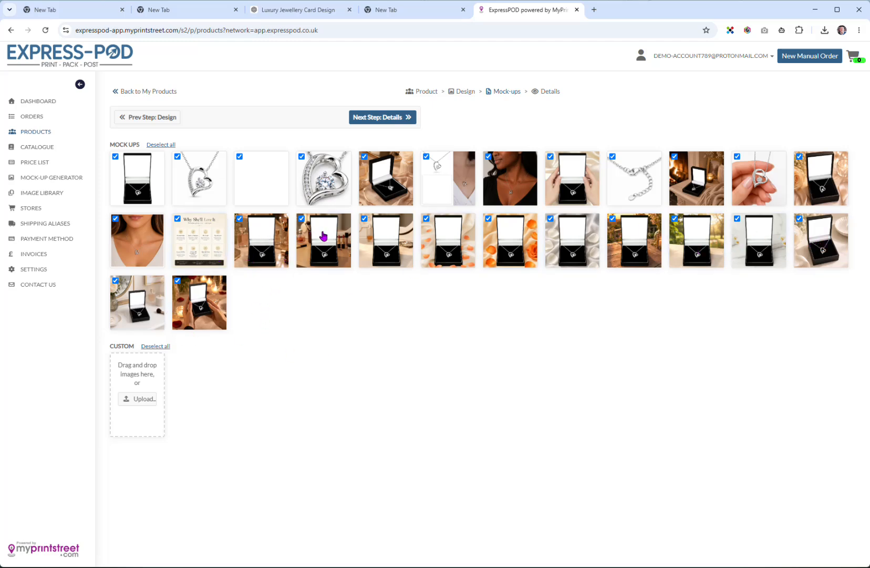
{"action": "left_click", "coordinate": [318, 238]}
{"action": "left_click", "coordinate": [383, 243]}
{"action": "left_click", "coordinate": [436, 243]}
{"action": "left_click", "coordinate": [489, 249]}
{"action": "left_click", "coordinate": [560, 235]}
{"action": "left_click", "coordinate": [628, 232]}
{"action": "left_click", "coordinate": [698, 242]}
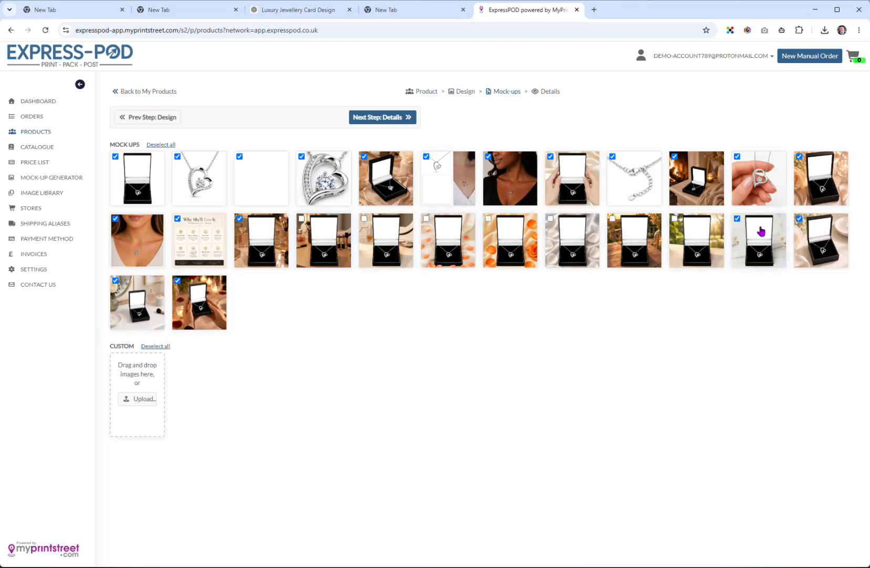
{"action": "left_click", "coordinate": [761, 231]}
{"action": "left_click", "coordinate": [813, 232]}
{"action": "left_click", "coordinate": [195, 295]}
{"action": "left_click", "coordinate": [133, 298]}
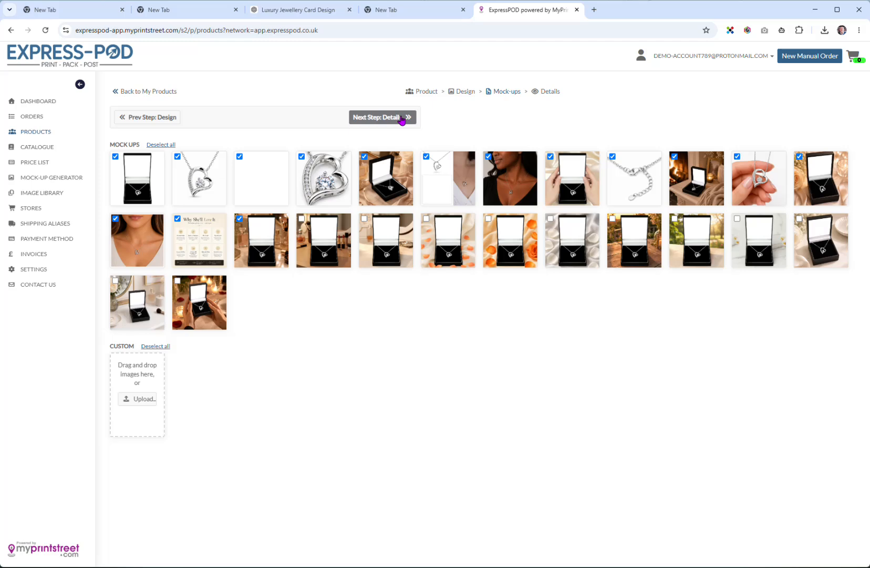
- Name the product Eternal Heart Example, add the tag Example, and create the product
{"action": "left_click", "coordinate": [402, 118]}
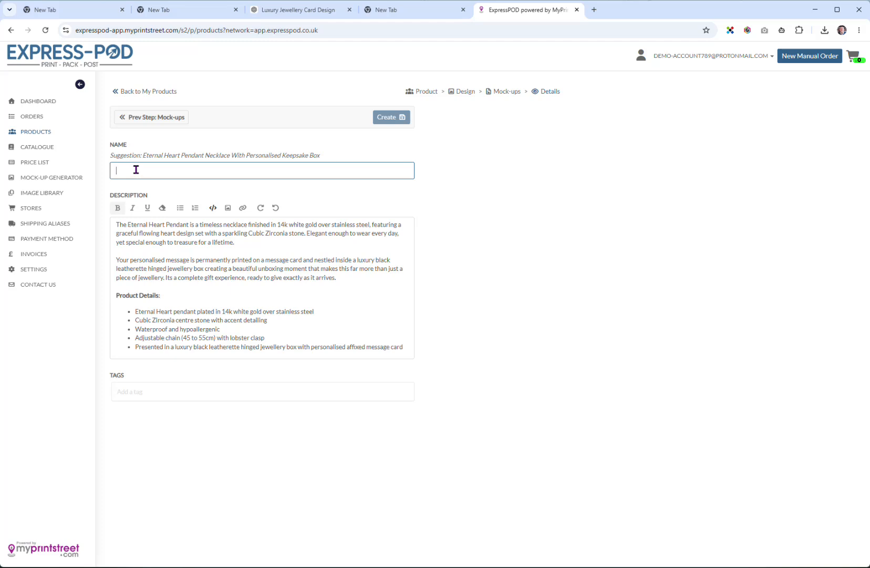
{"action": "type", "text": "Eternal Heart Example"}
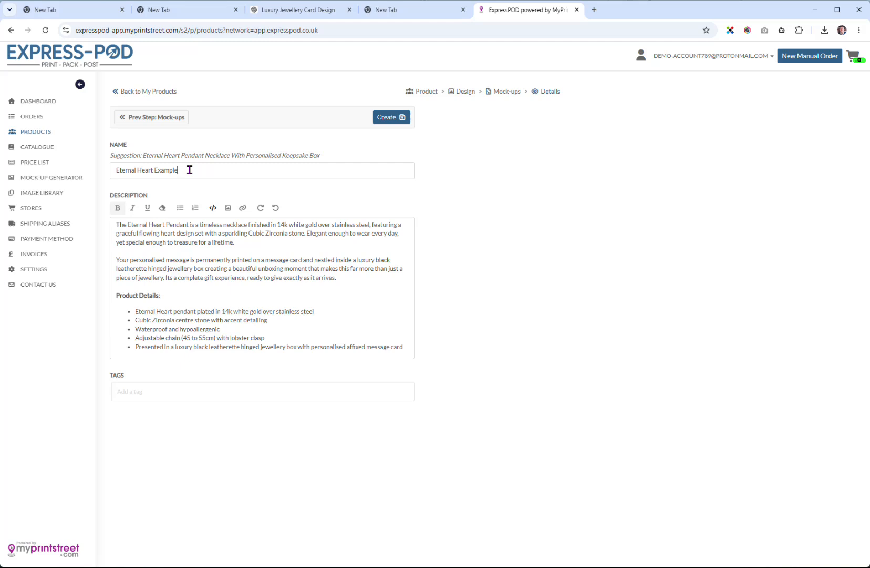
{"action": "left_click", "coordinate": [167, 397]}
{"action": "type", "text": "Example"}
{"action": "key", "text": "Return"}
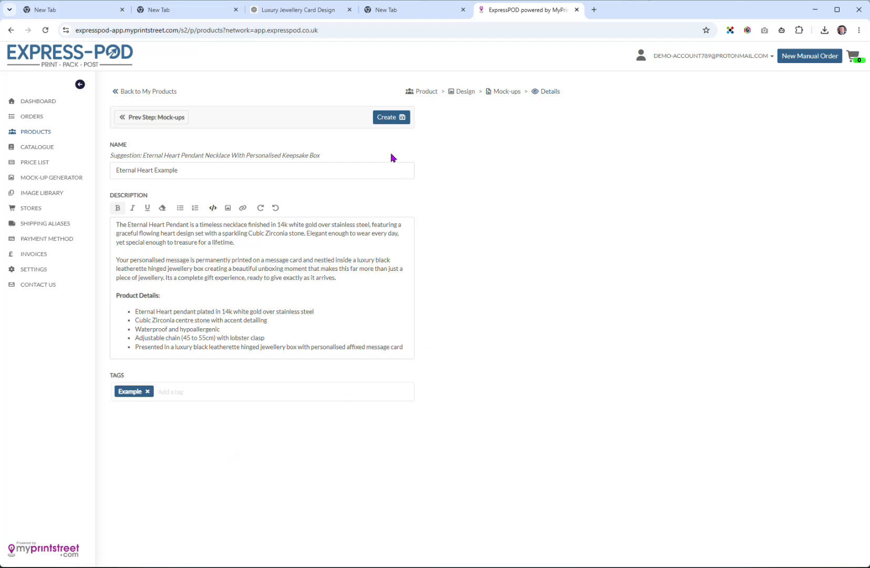
{"action": "left_click", "coordinate": [395, 122]}
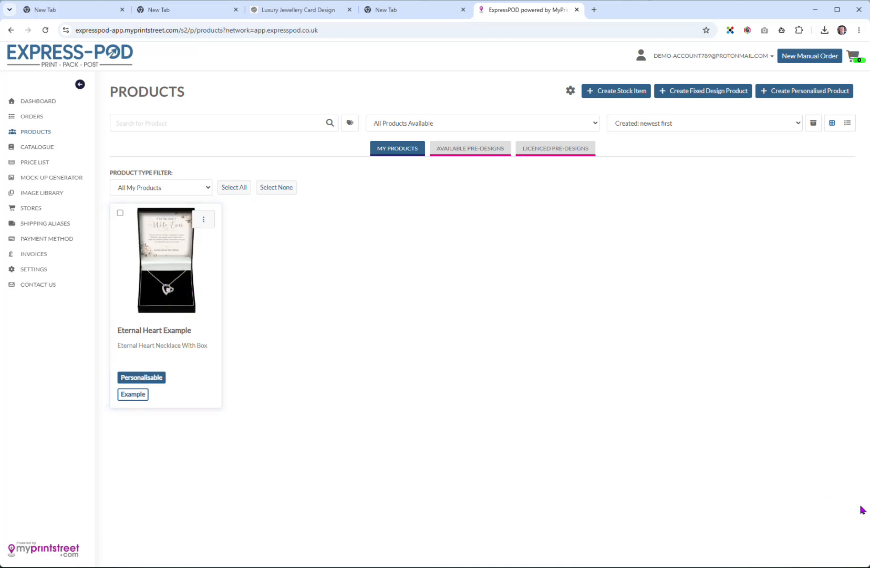
- Open the Eternal Heart Example product and look through its generated mock-up images
{"action": "left_click", "coordinate": [167, 311]}
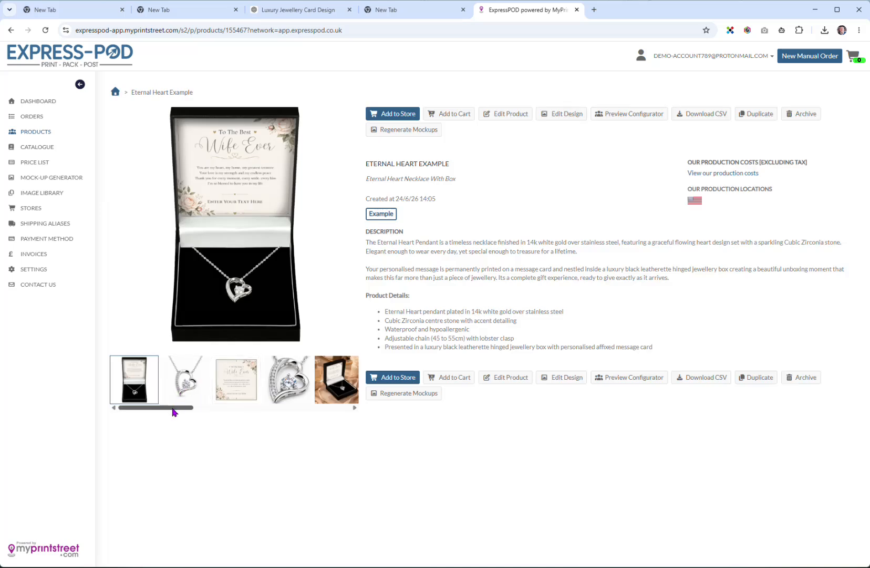
{"action": "left_click_drag", "start_coordinate": [173, 409], "coordinate": [136, 388]}
{"action": "left_click", "coordinate": [389, 118]}
{"action": "left_click_drag", "start_coordinate": [139, 406], "coordinate": [314, 414]}
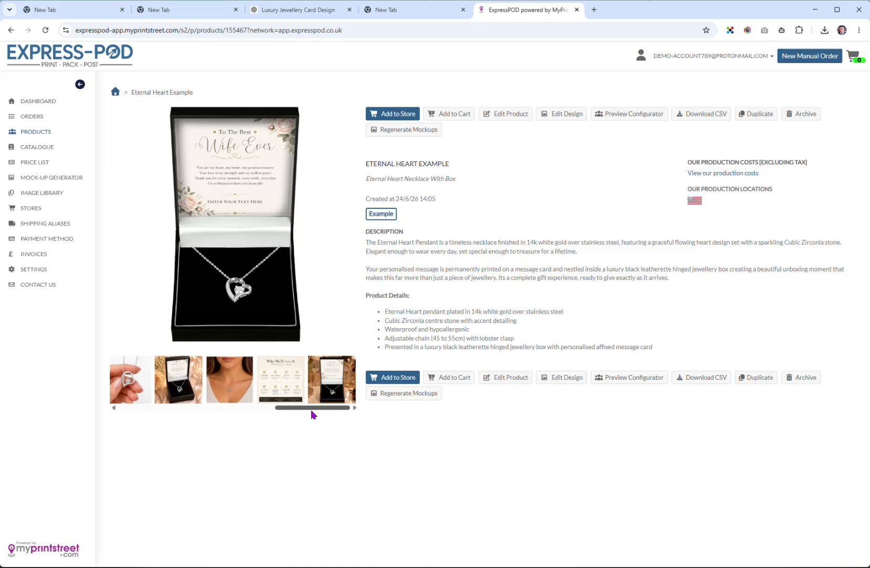